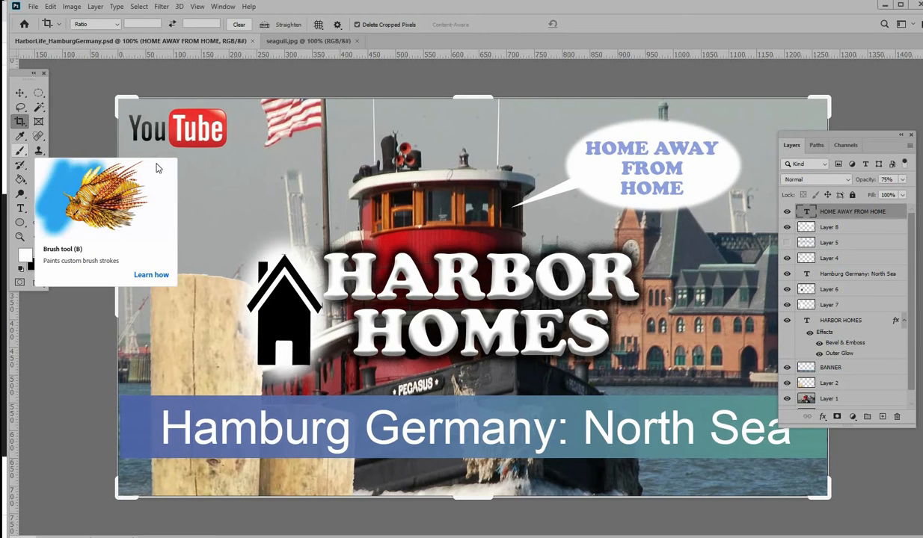
Choose the Brush tool and set its size to 40 px
{"action": "left_click", "coordinate": [25, 155]}
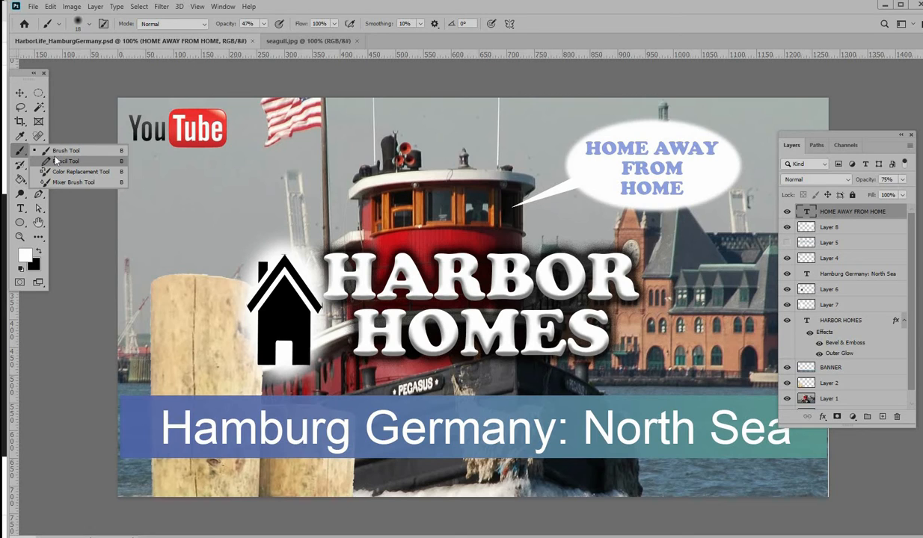
{"action": "left_click", "coordinate": [21, 152]}
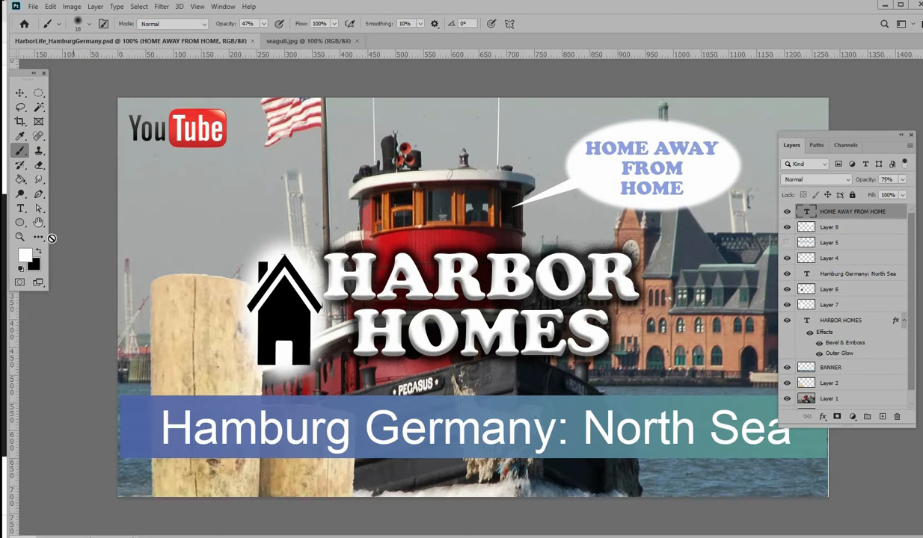
{"action": "left_click", "coordinate": [89, 24]}
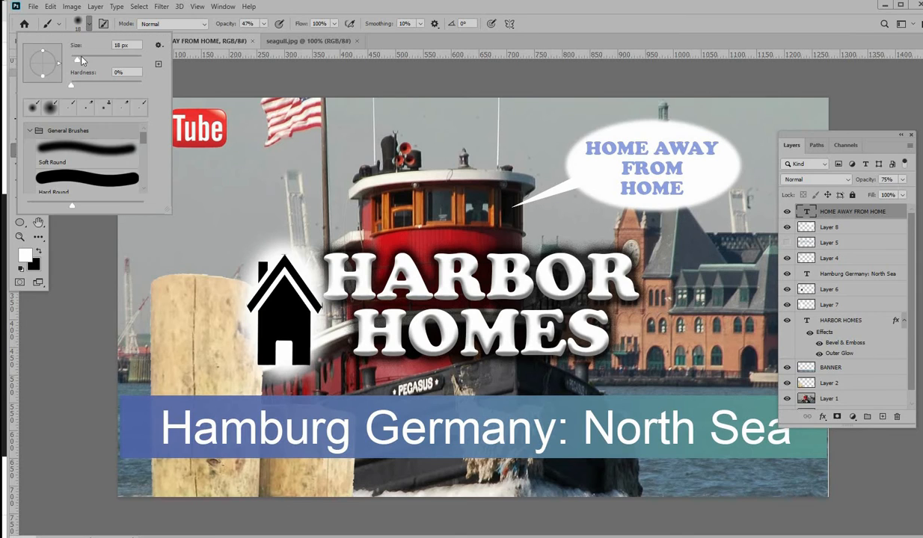
{"action": "left_click_drag", "start_coordinate": [76, 60], "coordinate": [164, 54]}
{"action": "left_click_drag", "start_coordinate": [136, 57], "coordinate": [65, 61]}
{"action": "mouse_move", "coordinate": [71, 61]}
{"action": "left_mouse_down"}
{"action": "mouse_move", "coordinate": [81, 67]}
{"action": "mouse_move", "coordinate": [81, 57]}
{"action": "left_mouse_up"}
{"action": "left_click_drag", "start_coordinate": [84, 63], "coordinate": [85, 63]}
Browse the brush preset folders and choose the Soft Round brush from General Brushes
{"action": "scroll", "coordinate": [144, 139], "scroll_direction": "down", "scroll_amount": 3}
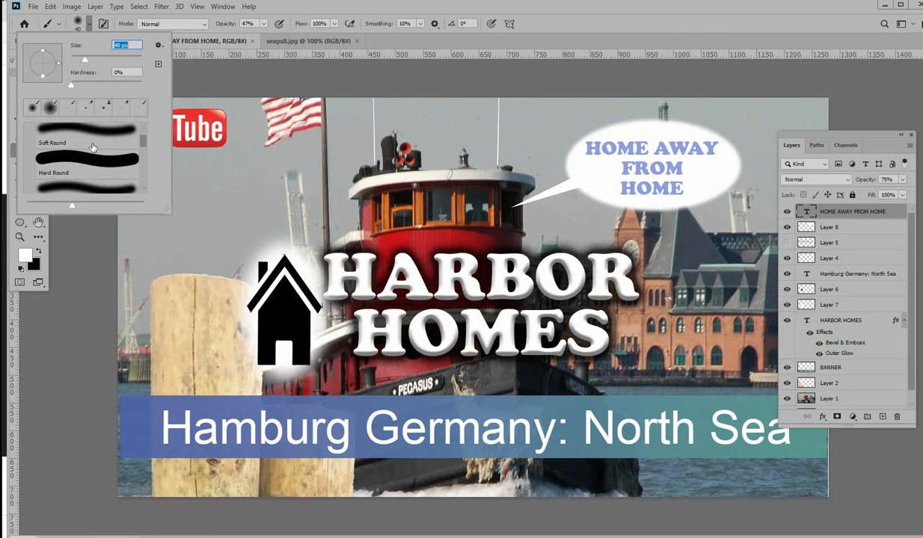
{"action": "left_click_drag", "start_coordinate": [146, 147], "coordinate": [138, 181]}
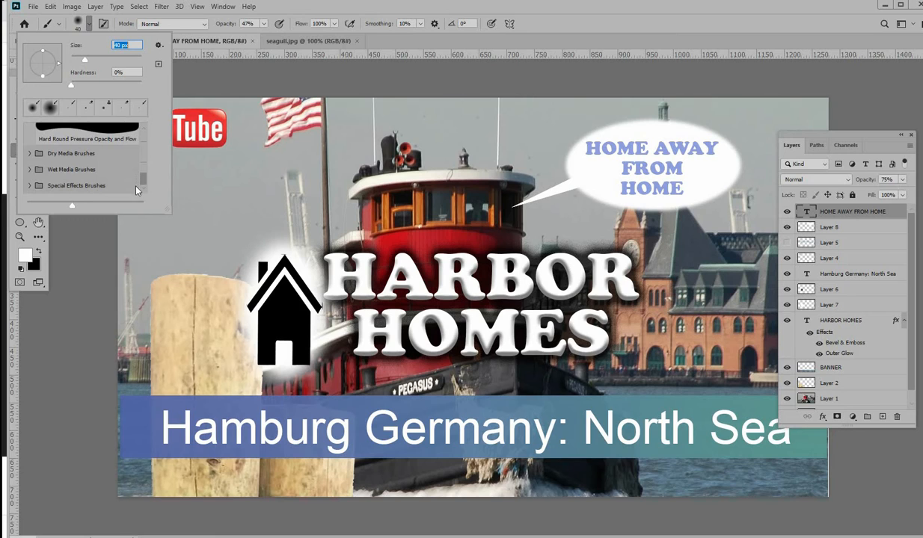
{"action": "left_click", "coordinate": [29, 155]}
{"action": "mouse_move", "coordinate": [143, 163]}
{"action": "left_mouse_down"}
{"action": "mouse_move", "coordinate": [141, 175]}
{"action": "mouse_move", "coordinate": [142, 131]}
{"action": "left_mouse_up"}
{"action": "left_click", "coordinate": [84, 149]}
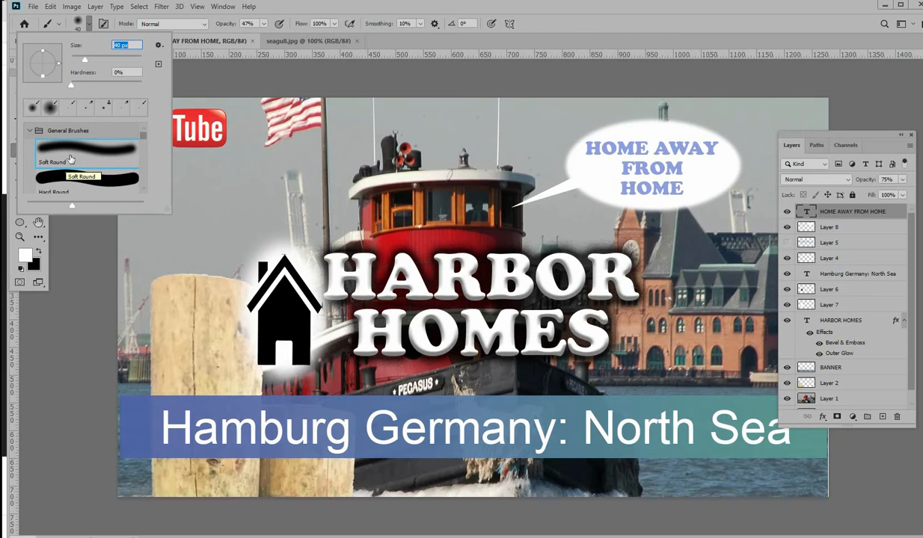
{"action": "left_click", "coordinate": [235, 84]}
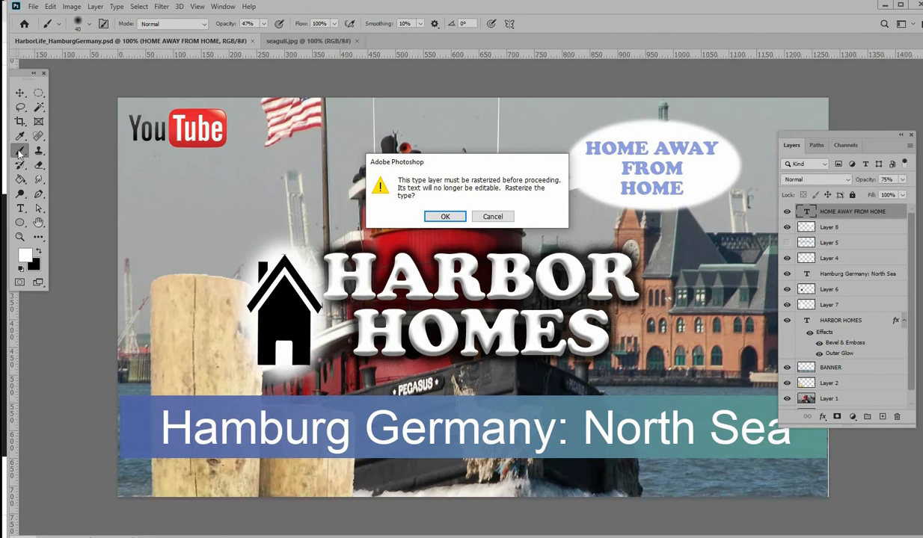
Decline rasterizing the text and create a new empty layer above the HOME AWAY FROM HOME text layer
{"action": "left_click", "coordinate": [490, 216]}
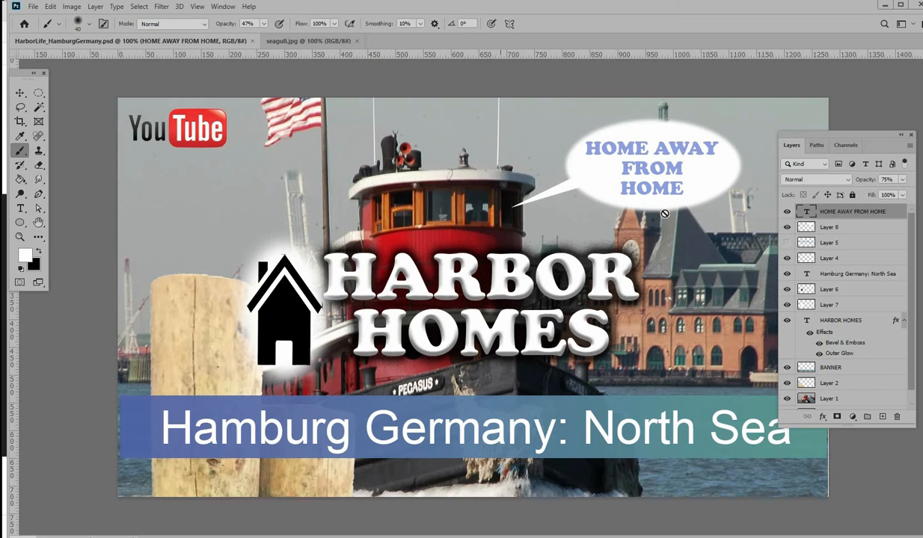
{"action": "left_click_drag", "start_coordinate": [789, 132], "coordinate": [761, 127]}
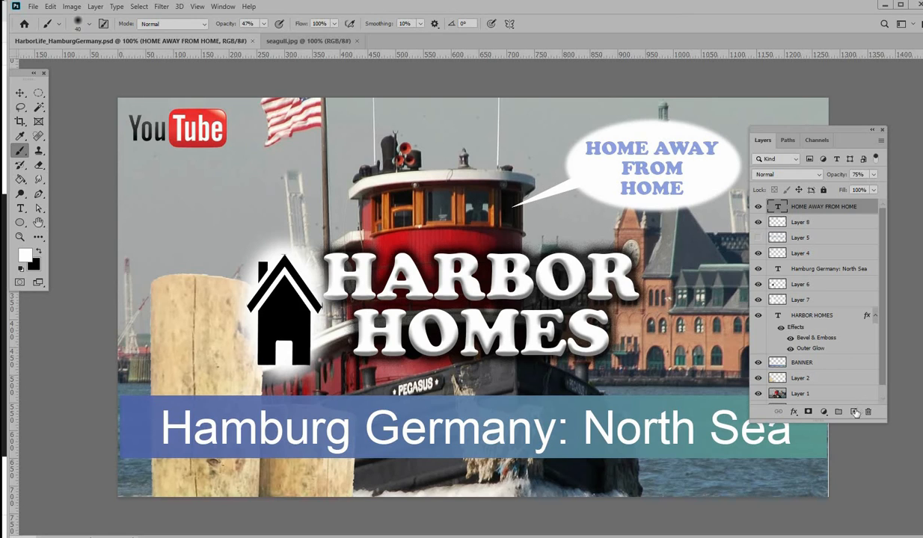
{"action": "key", "text": "ctrl+shift+alt+n"}
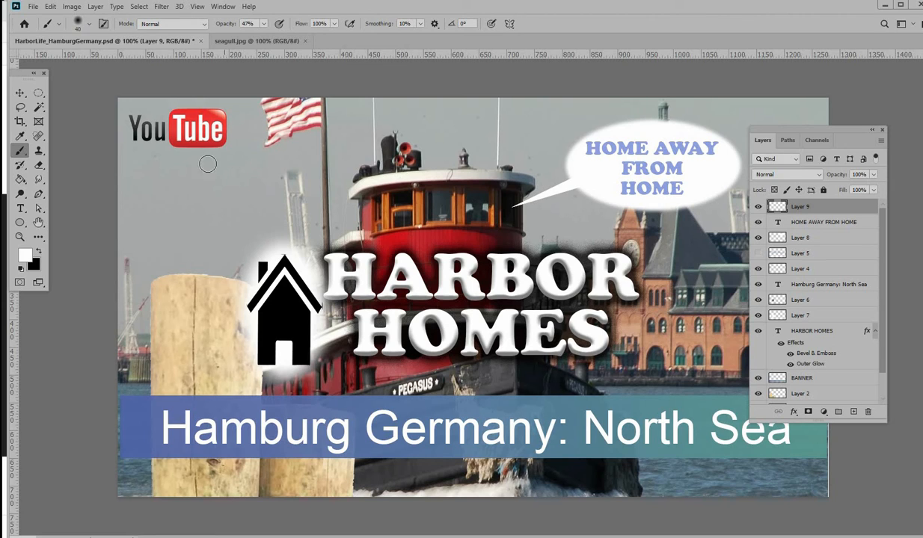
Set the foreground color to the muted red #944d4d for the Brush tool
{"action": "left_click", "coordinate": [27, 260]}
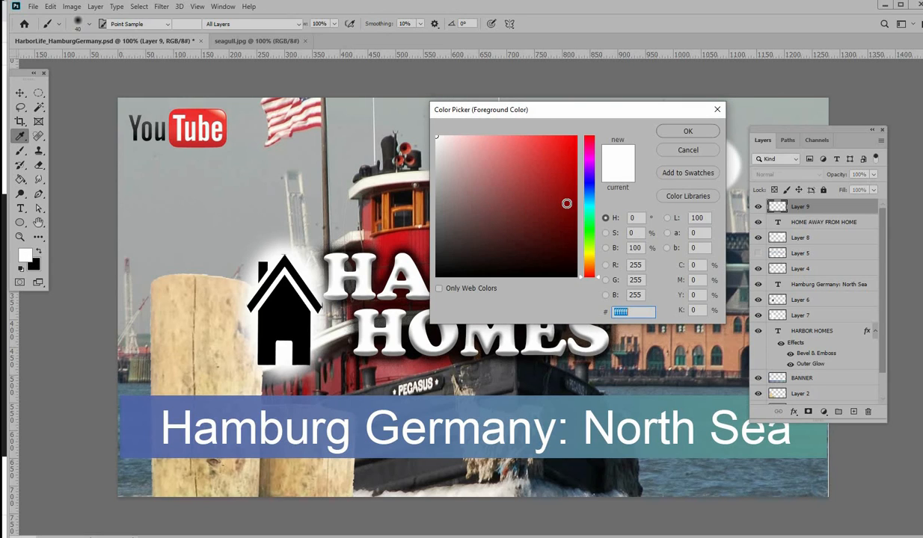
{"action": "left_click", "coordinate": [548, 163]}
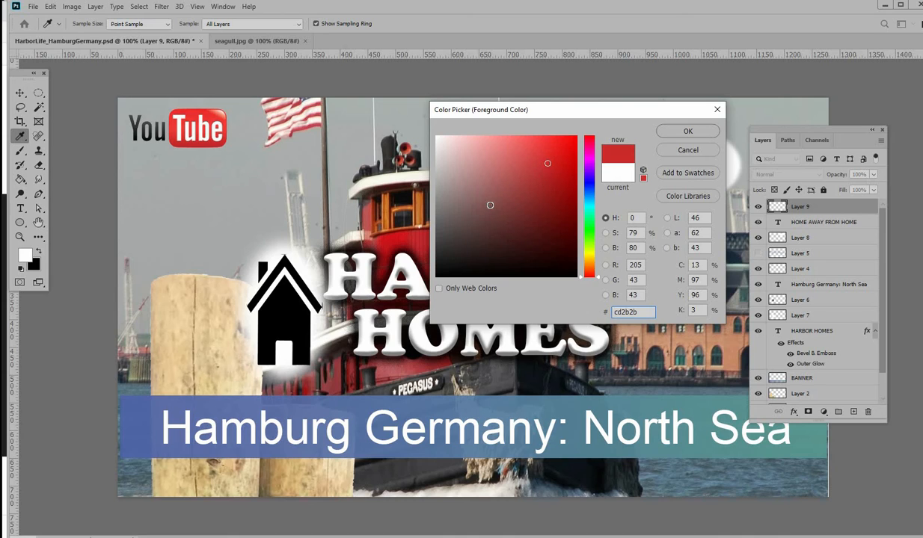
{"action": "left_click", "coordinate": [501, 195]}
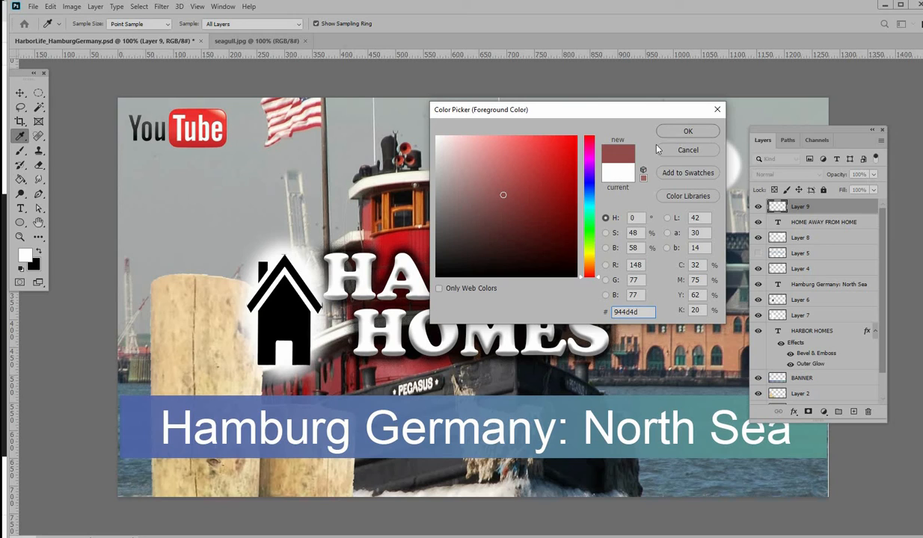
{"action": "left_click", "coordinate": [677, 131]}
{"action": "key", "text": "b"}
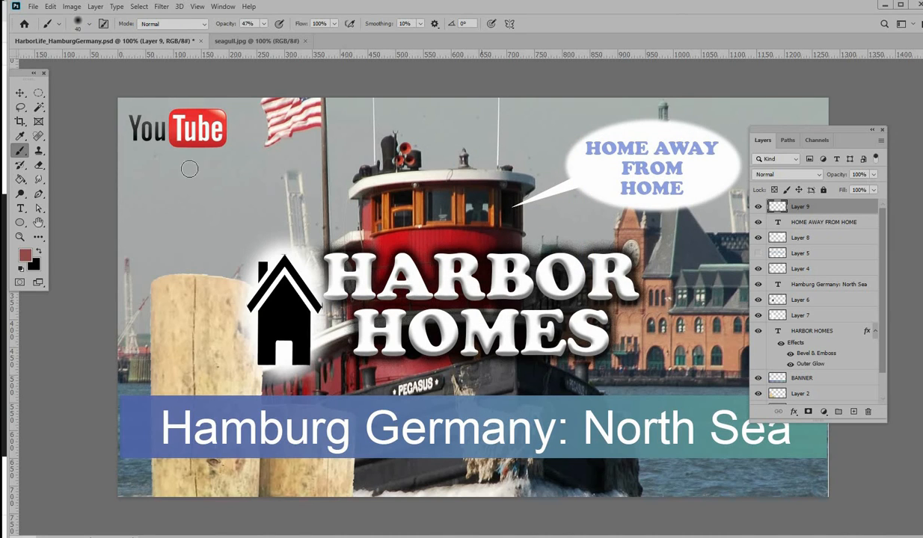
Paint a trial stroke across the sky, undo it, and repaint a wavy stroke at 100% brush opacity
{"action": "mouse_move", "coordinate": [121, 196]}
{"action": "left_mouse_down"}
{"action": "mouse_move", "coordinate": [516, 204]}
{"action": "mouse_move", "coordinate": [499, 202]}
{"action": "left_mouse_up"}
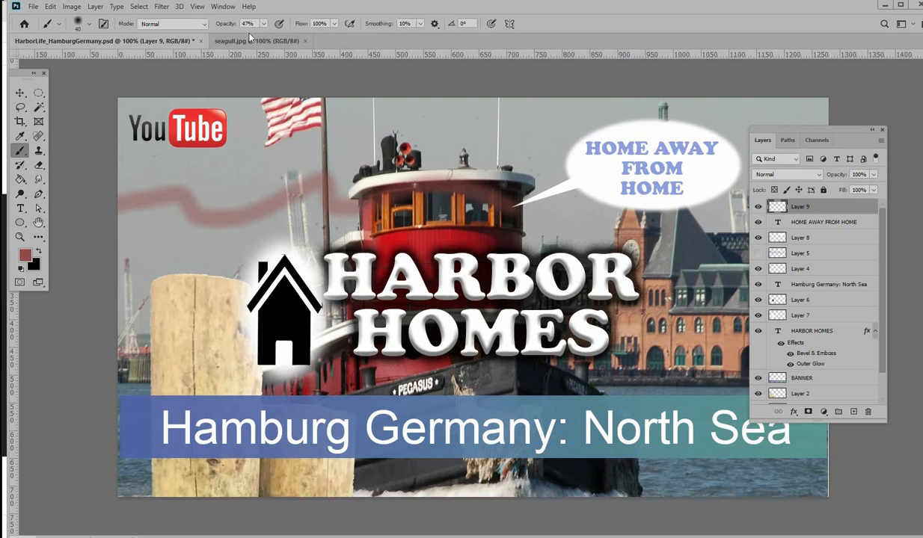
{"action": "key", "text": "ctrl+z"}
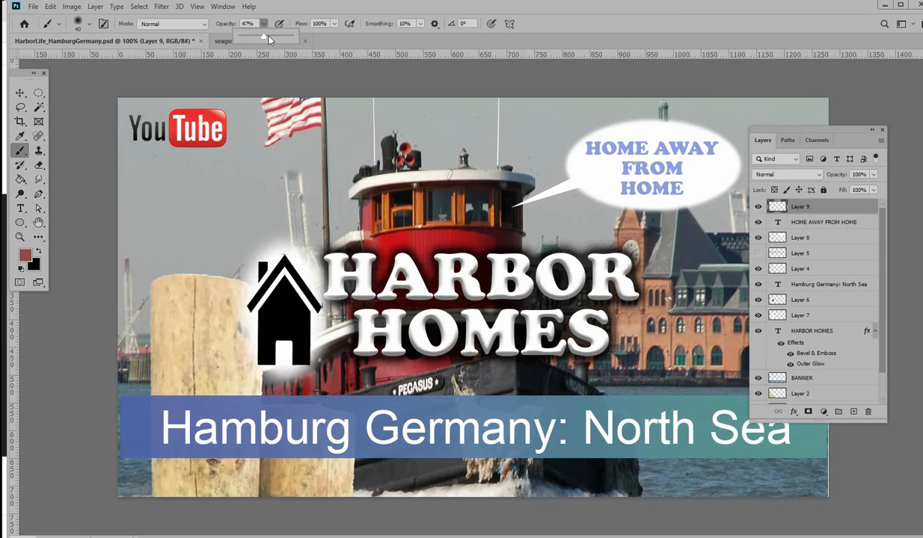
{"action": "left_click_drag", "start_coordinate": [291, 43], "coordinate": [289, 39]}
{"action": "mouse_move", "coordinate": [109, 193]}
{"action": "left_mouse_down"}
{"action": "mouse_move", "coordinate": [207, 201]}
{"action": "mouse_move", "coordinate": [238, 177]}
{"action": "left_mouse_up"}
{"action": "mouse_move", "coordinate": [272, 205]}
{"action": "left_mouse_down"}
{"action": "mouse_move", "coordinate": [389, 201]}
{"action": "mouse_move", "coordinate": [403, 209]}
{"action": "left_mouse_up"}
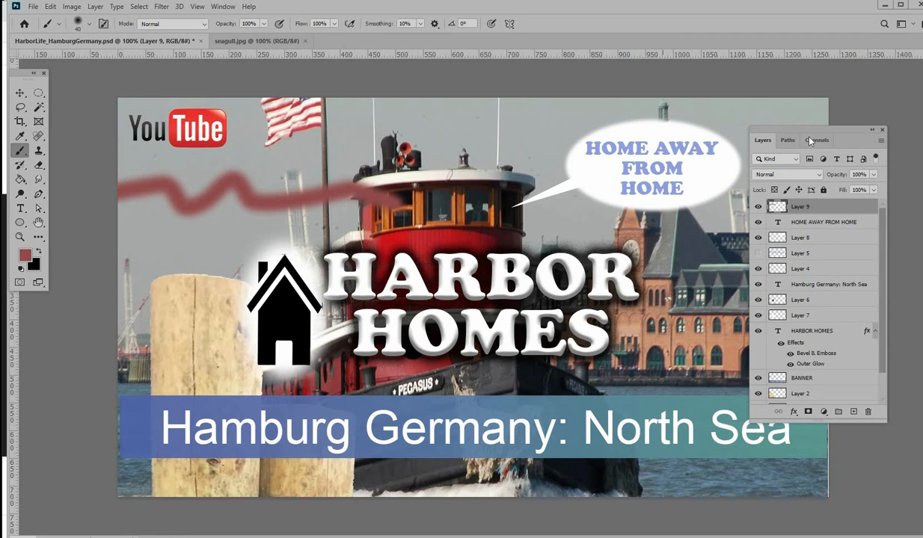
Try adjusting the painted layer's opacity and replace that layer with a new empty one
{"action": "left_click", "coordinate": [872, 175]}
{"action": "left_click_drag", "start_coordinate": [838, 193], "coordinate": [880, 188]}
{"action": "left_click", "coordinate": [865, 203]}
{"action": "left_click_drag", "start_coordinate": [828, 206], "coordinate": [870, 412]}
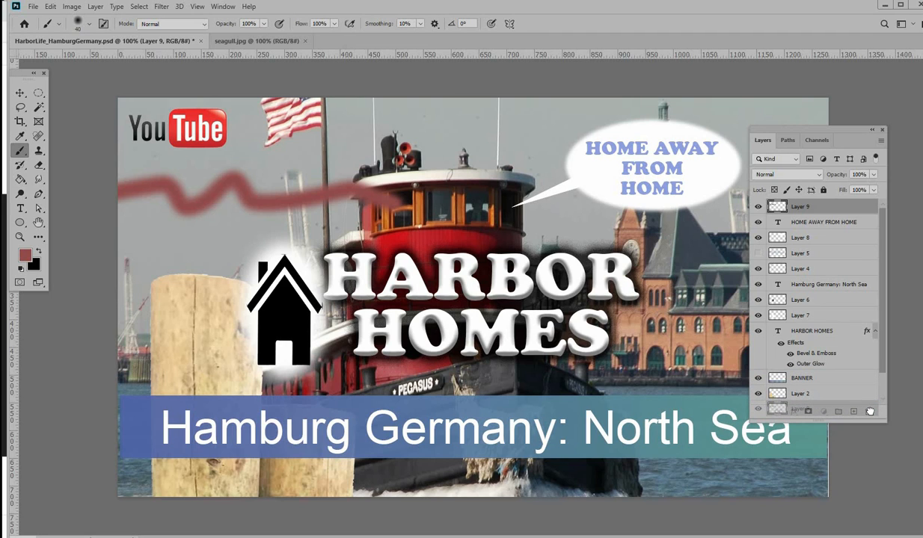
{"action": "left_click_drag", "start_coordinate": [869, 411], "coordinate": [869, 411]}
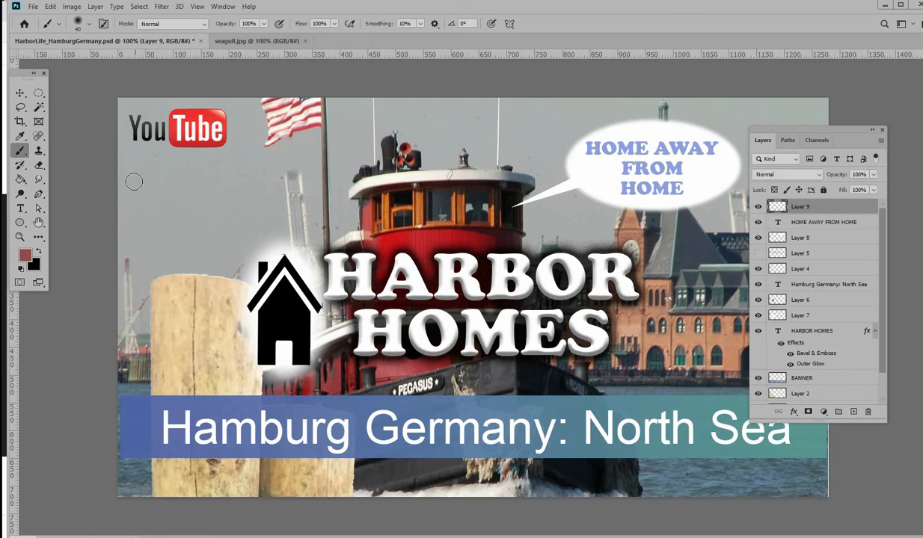
Set the brush opacity to 46% and paint a wavy stroke across the sky to the boat's cabin
{"action": "left_click", "coordinate": [263, 25]}
{"action": "left_click_drag", "start_coordinate": [241, 38], "coordinate": [235, 36]}
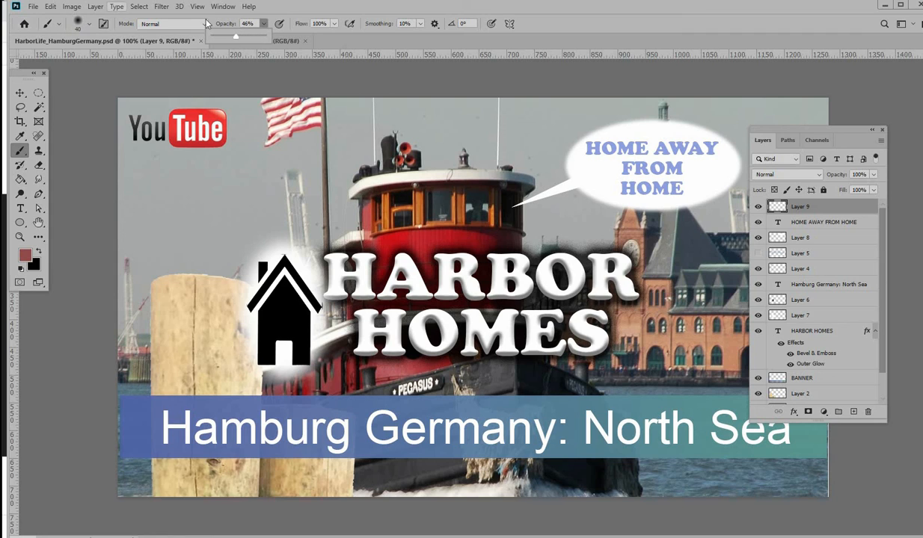
{"action": "left_click_drag", "start_coordinate": [112, 193], "coordinate": [385, 218]}
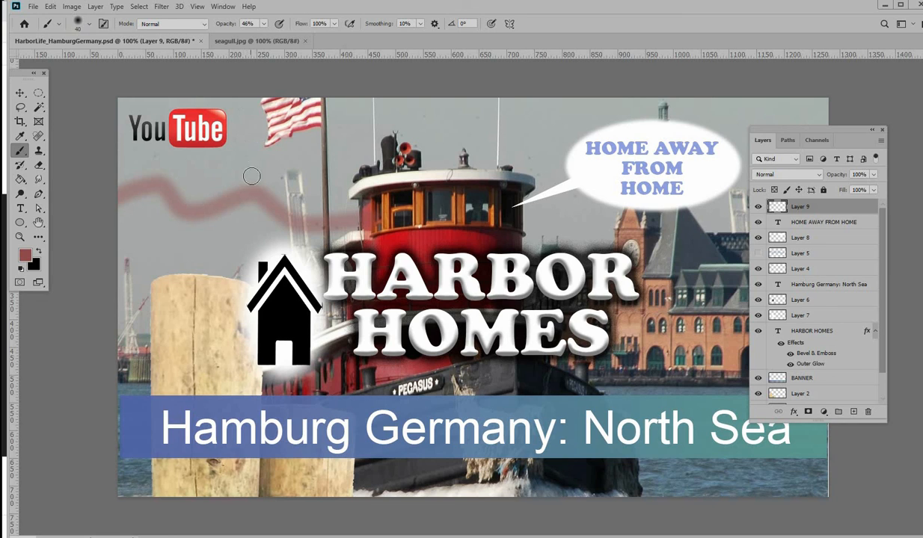
Set the brush opacity to 74% and paint a second wavy stroke below the first one
{"action": "left_click", "coordinate": [263, 23]}
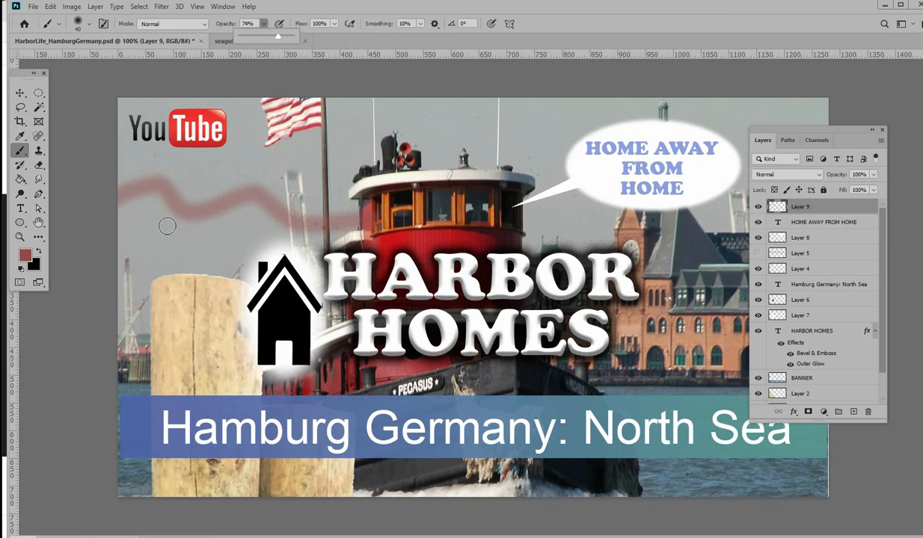
{"action": "left_click_drag", "start_coordinate": [116, 251], "coordinate": [157, 233]}
{"action": "mouse_move", "coordinate": [213, 243]}
{"action": "left_mouse_down"}
{"action": "mouse_move", "coordinate": [341, 292]}
{"action": "mouse_move", "coordinate": [373, 277]}
{"action": "left_mouse_up"}
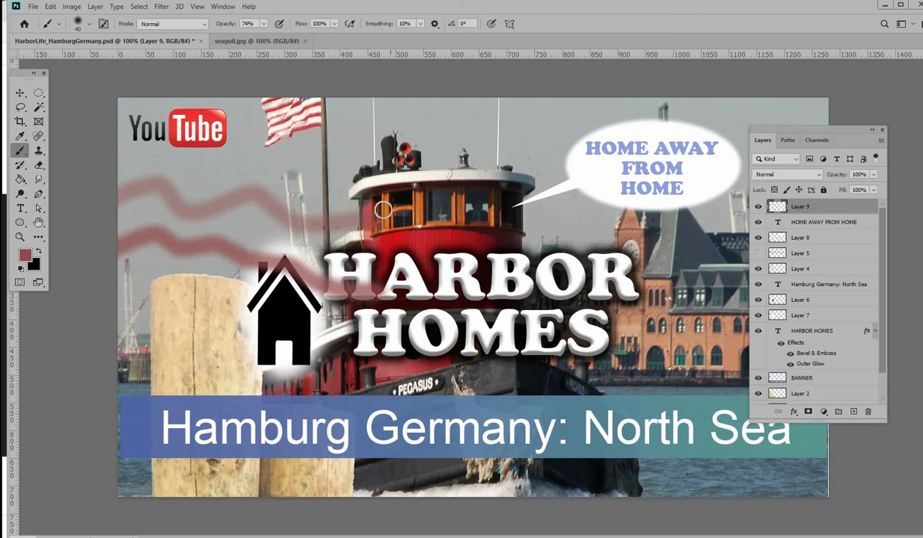
Paint a third wavy stroke at 100% brush opacity across the wooden post and house icon, and delete the painted layer
{"action": "left_click", "coordinate": [263, 25]}
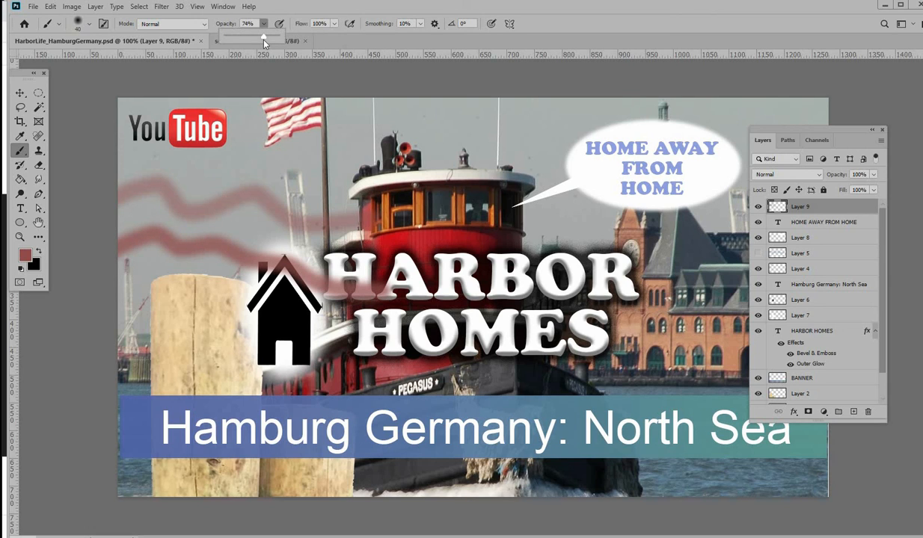
{"action": "left_click_drag", "start_coordinate": [255, 36], "coordinate": [291, 42]}
{"action": "mouse_move", "coordinate": [120, 299]}
{"action": "left_mouse_down"}
{"action": "mouse_move", "coordinate": [185, 321]}
{"action": "mouse_move", "coordinate": [227, 300]}
{"action": "mouse_move", "coordinate": [356, 317]}
{"action": "left_mouse_up"}
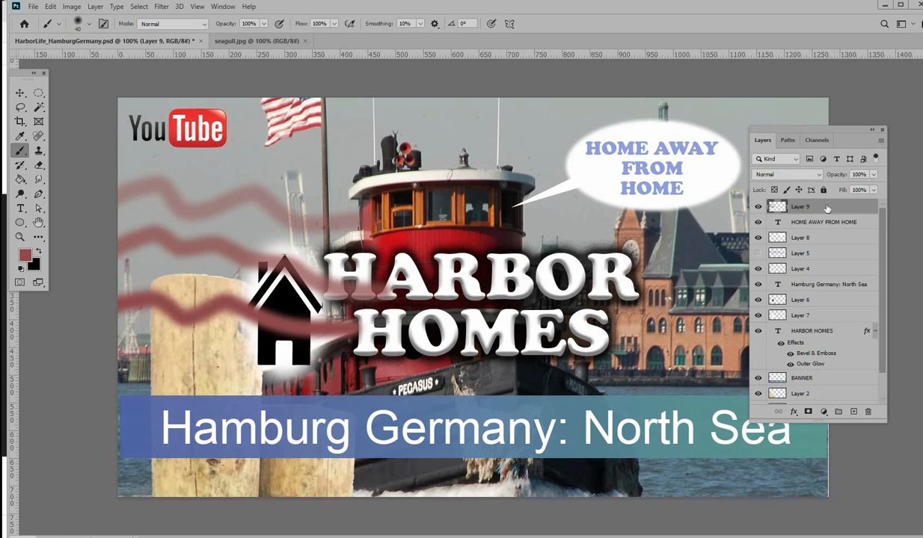
{"action": "mouse_move", "coordinate": [826, 208]}
{"action": "left_mouse_down"}
{"action": "mouse_move", "coordinate": [845, 377]}
{"action": "mouse_move", "coordinate": [867, 411]}
{"action": "left_mouse_up"}
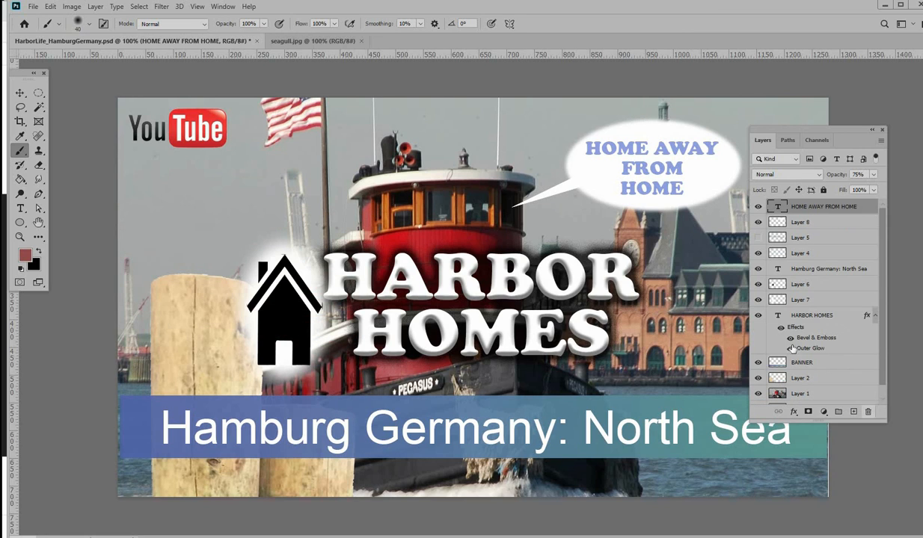